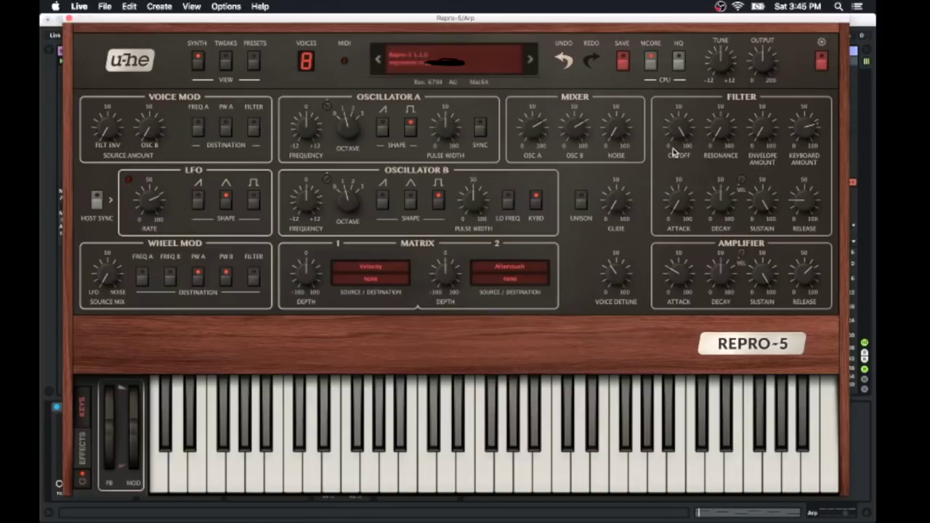
Step: Adjust the filter cutoff and envelope amount in Repro-5, look over its built-in effects section, and close the synth window
drag(684, 133, 686, 170)
drag(762, 129, 761, 164)
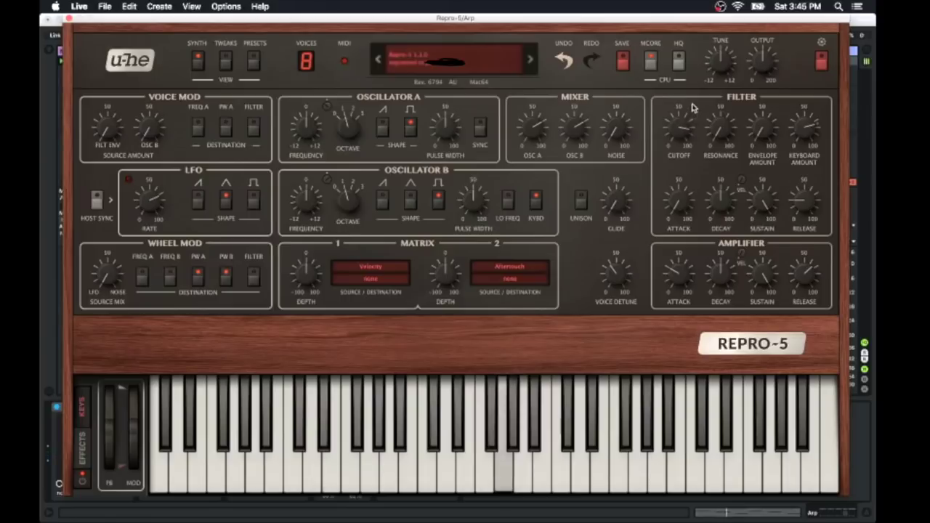
click(83, 445)
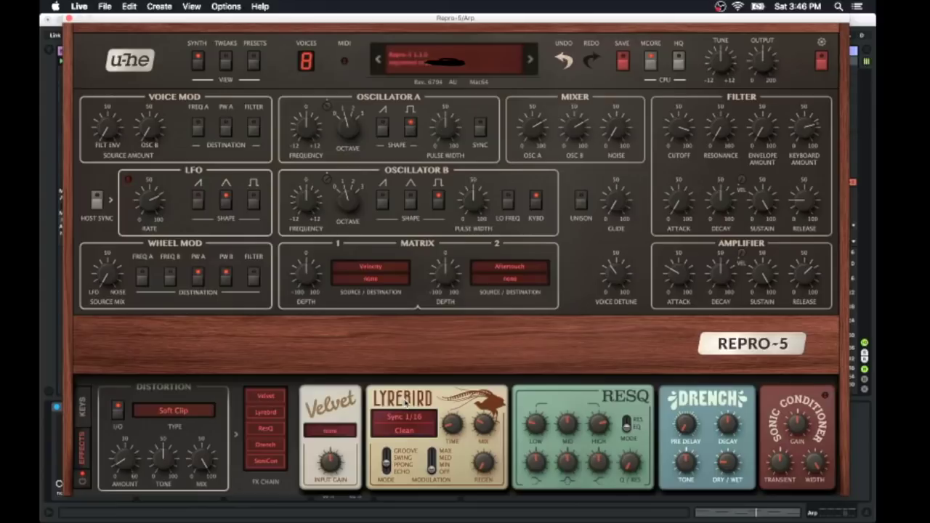
click(69, 21)
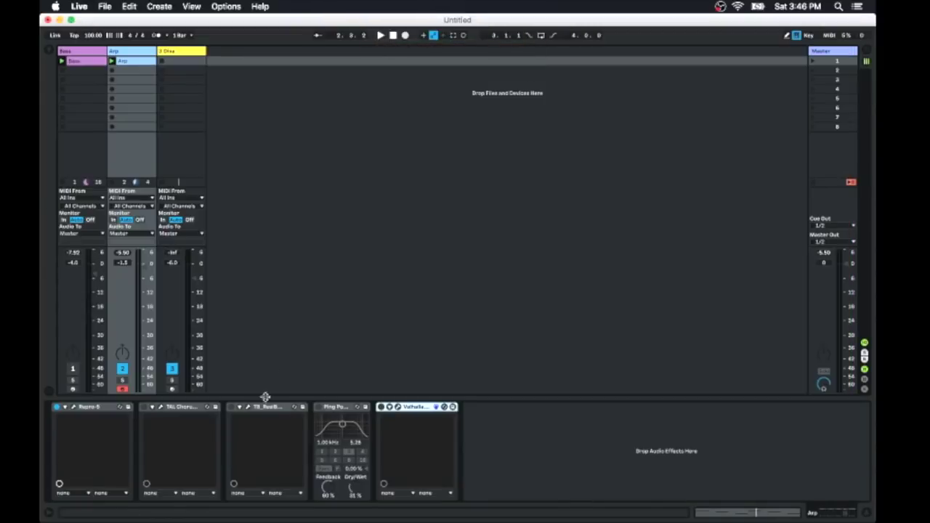
Step: Enable the TAL-Chorus-LX effect on the Arp track, audition it during playback, and close its window
click(161, 408)
click(160, 408)
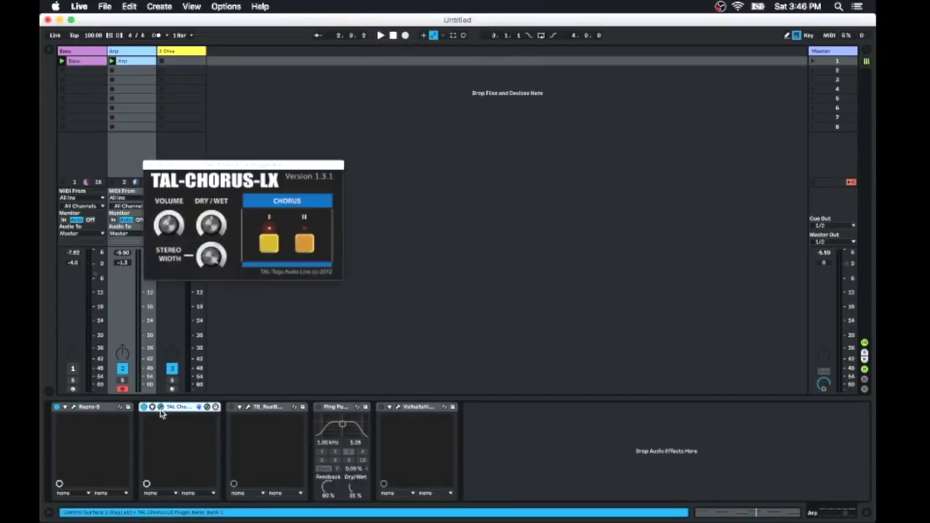
drag(240, 159, 280, 120)
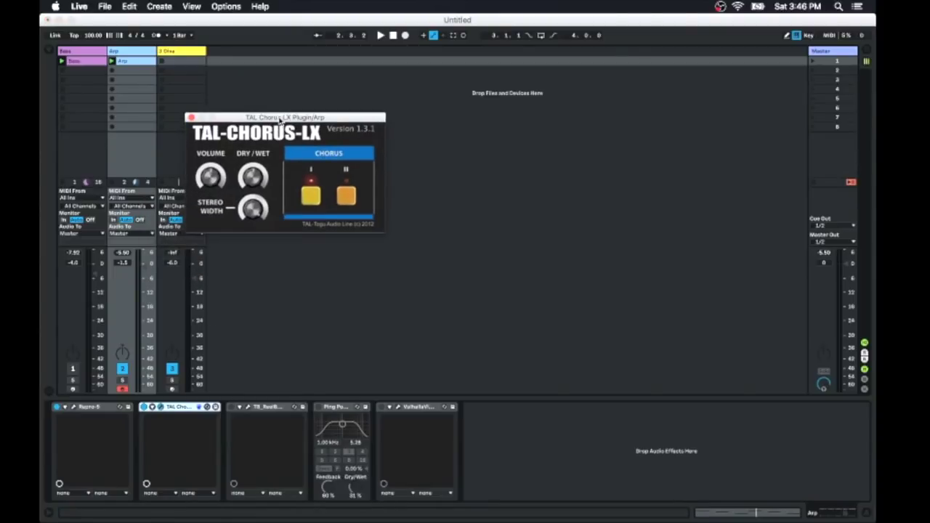
key(space)
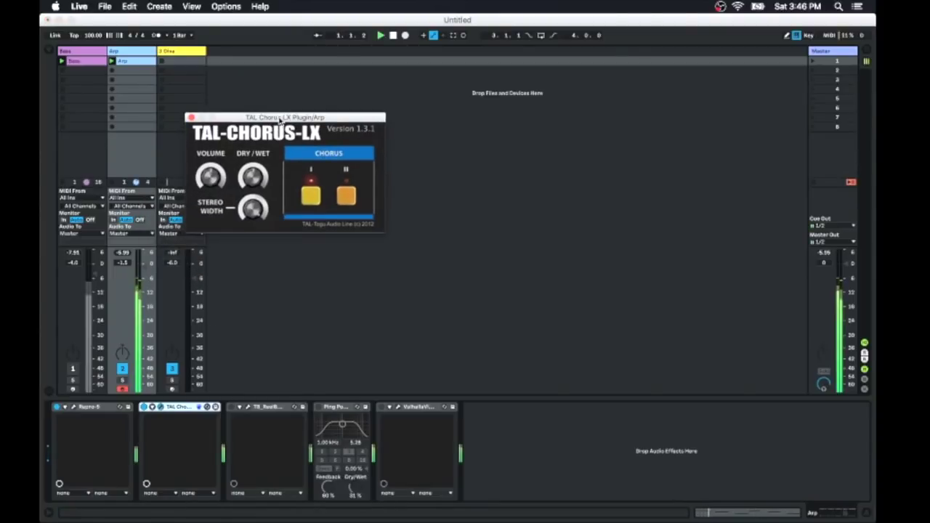
click(144, 407)
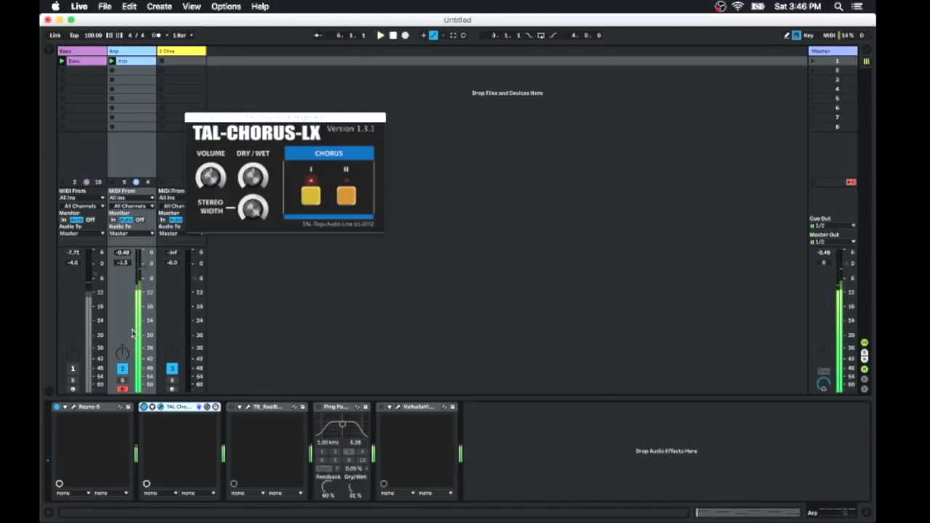
click(189, 117)
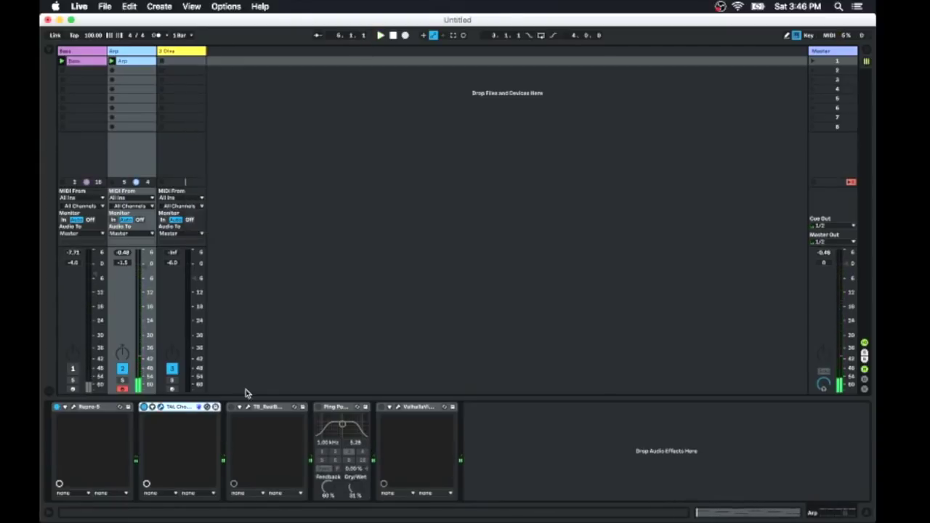
Step: Enable ReelBus on the Arp track and choose its 30IPS professional preset after trying Compact cassette
click(247, 409)
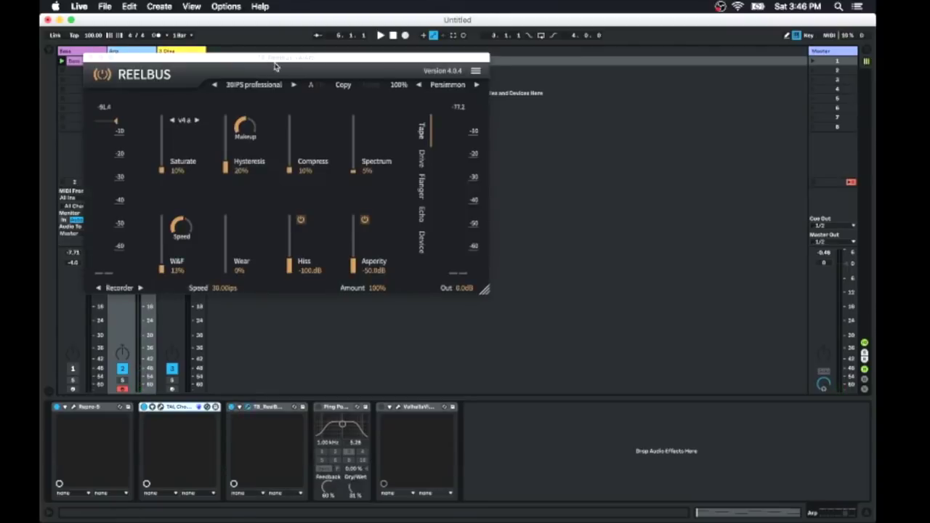
click(250, 85)
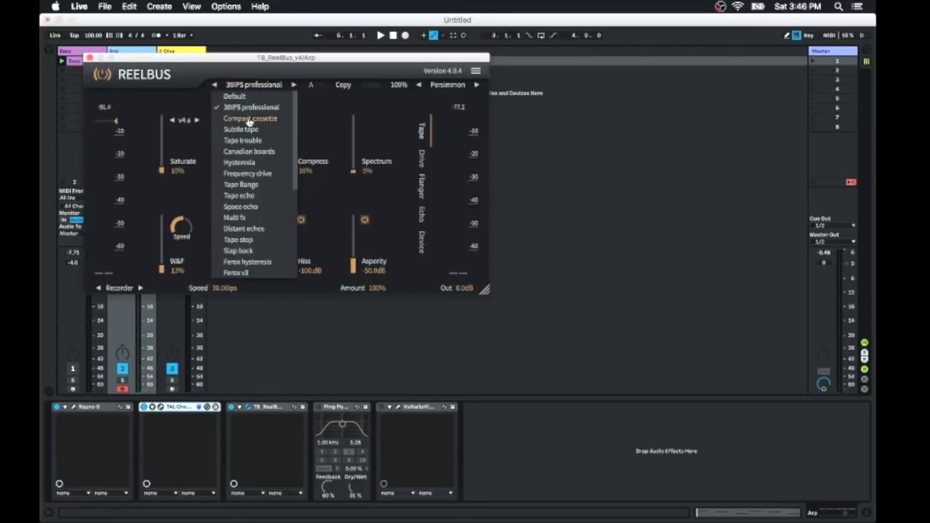
click(249, 117)
click(251, 85)
click(250, 106)
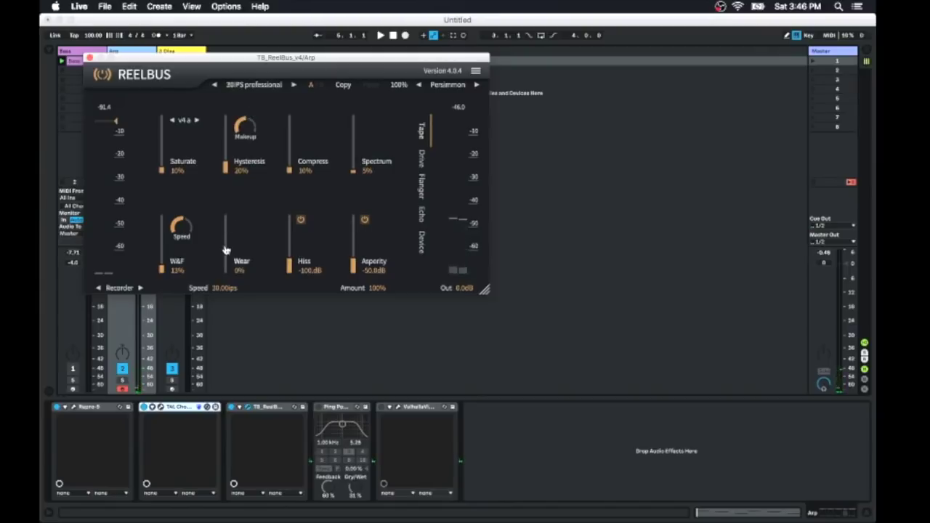
Step: Play the arpeggio to hear the ReelBus tape effect, stop playback, and close the effect's window
key(space)
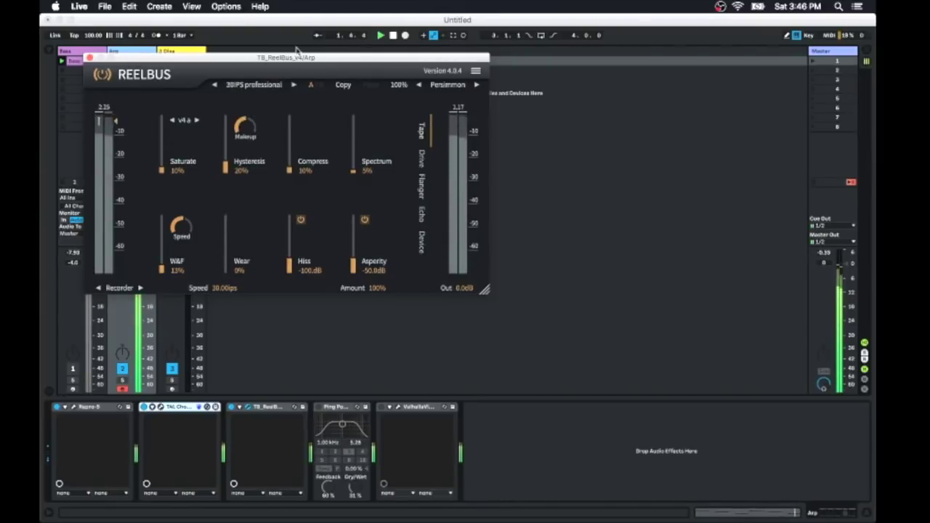
click(538, 203)
key(space)
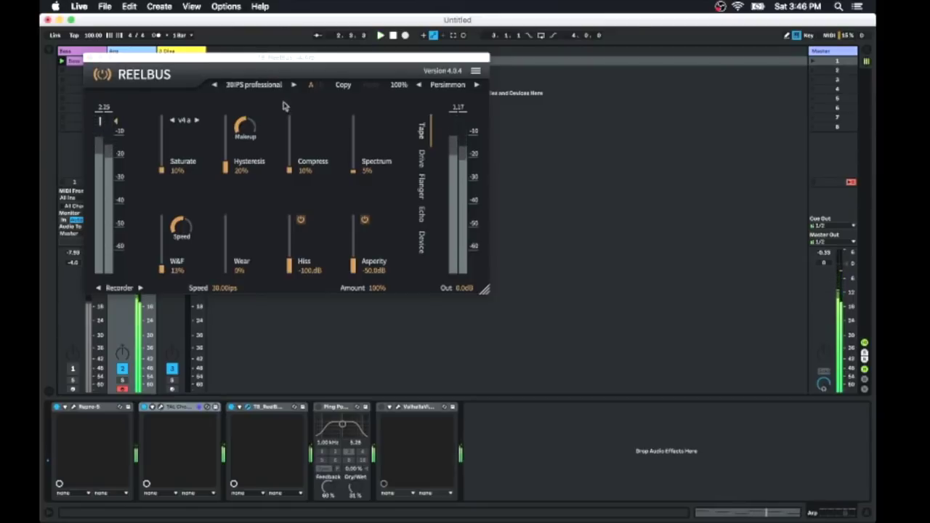
click(88, 58)
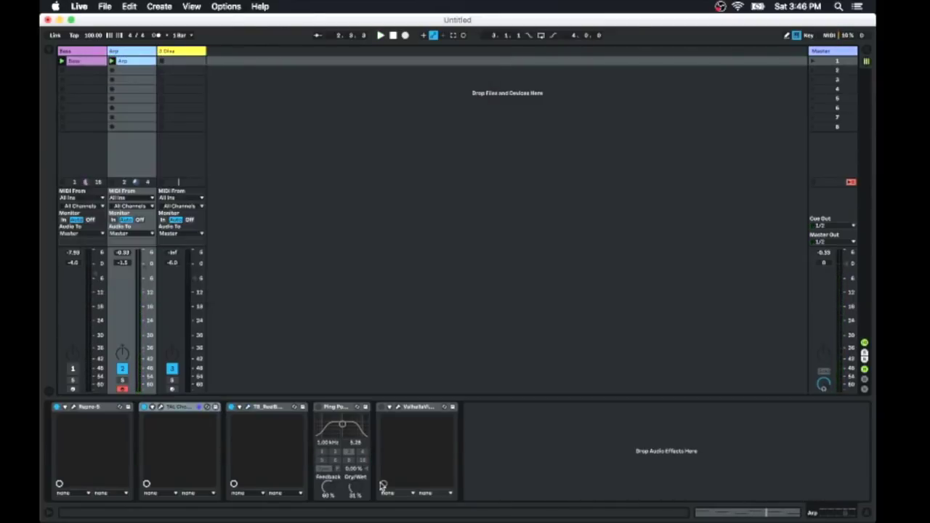
Step: Enable the Ping Pong Delay on the Arp track and audition it with a short playback
click(320, 408)
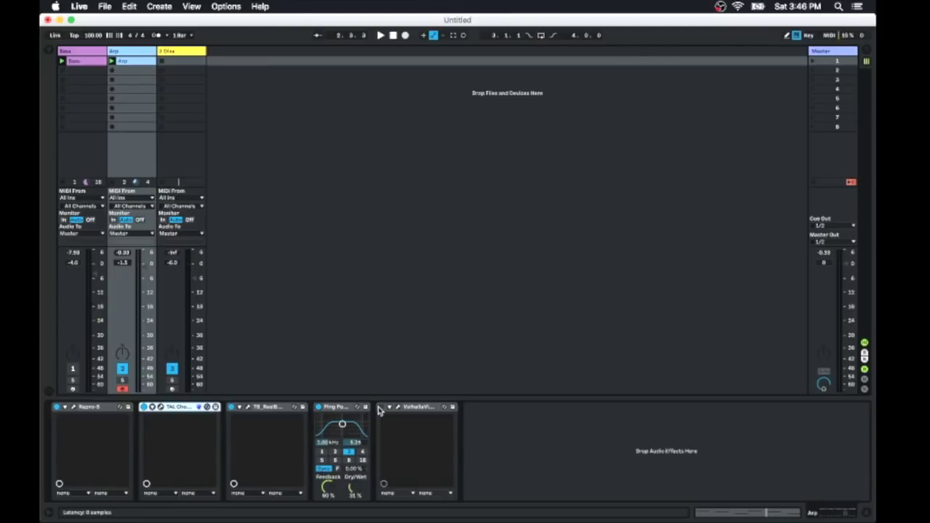
key(space)
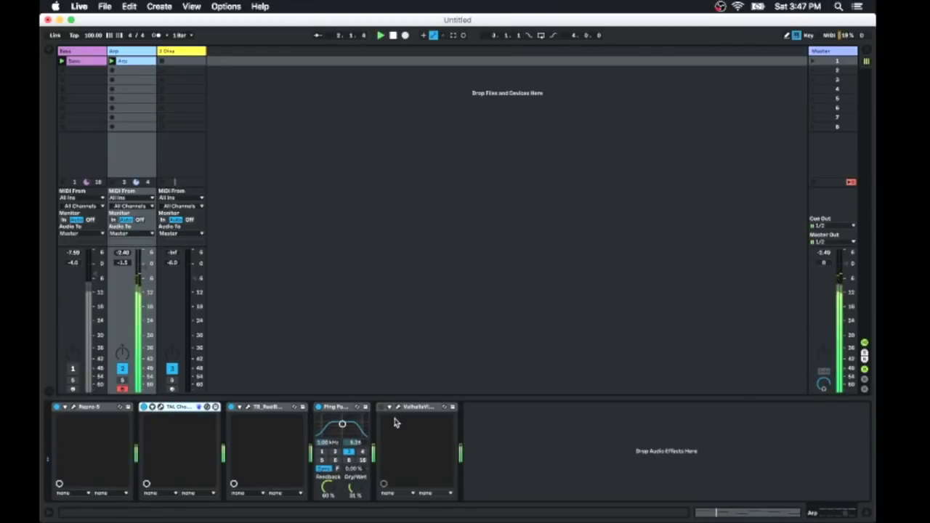
key(space)
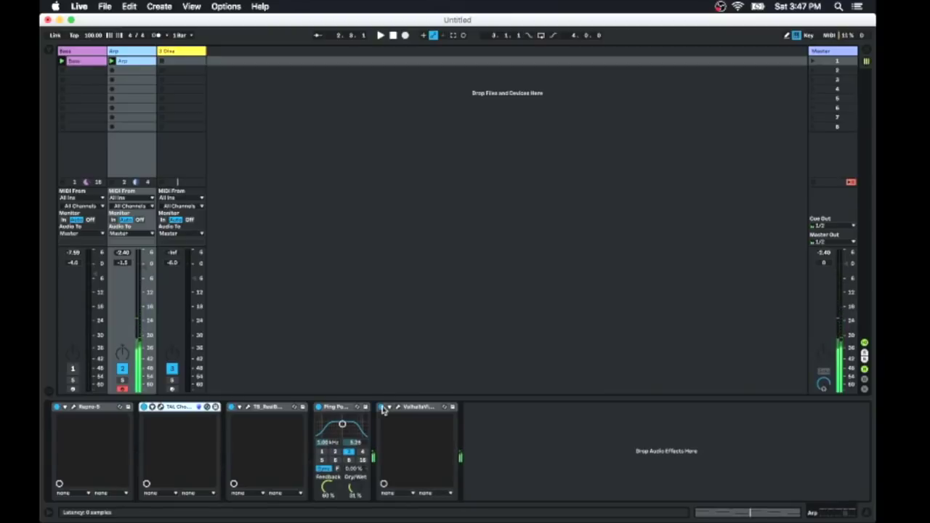
Step: Enable ValhallaVintageVerb on the Arp track, set its EQ LowCut to 200 Hz during playback, and close its window
click(398, 408)
key(space)
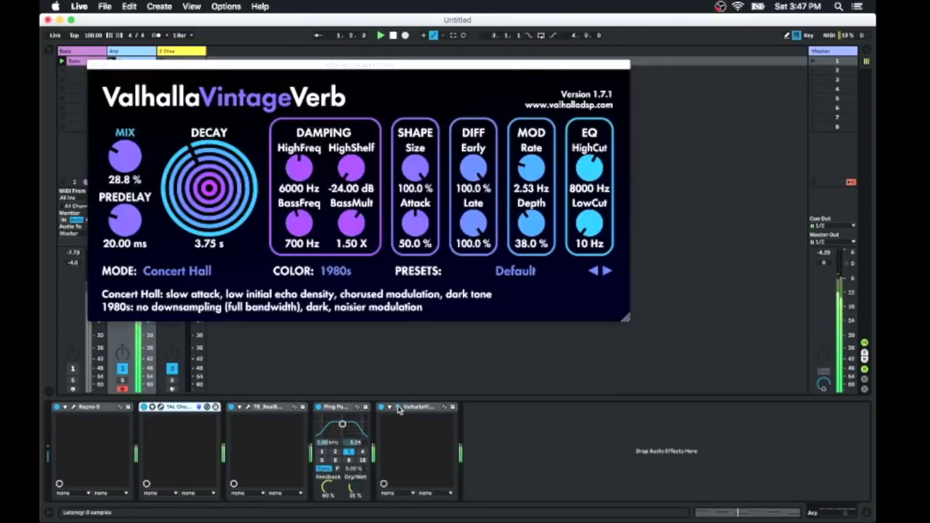
drag(607, 240, 600, 215)
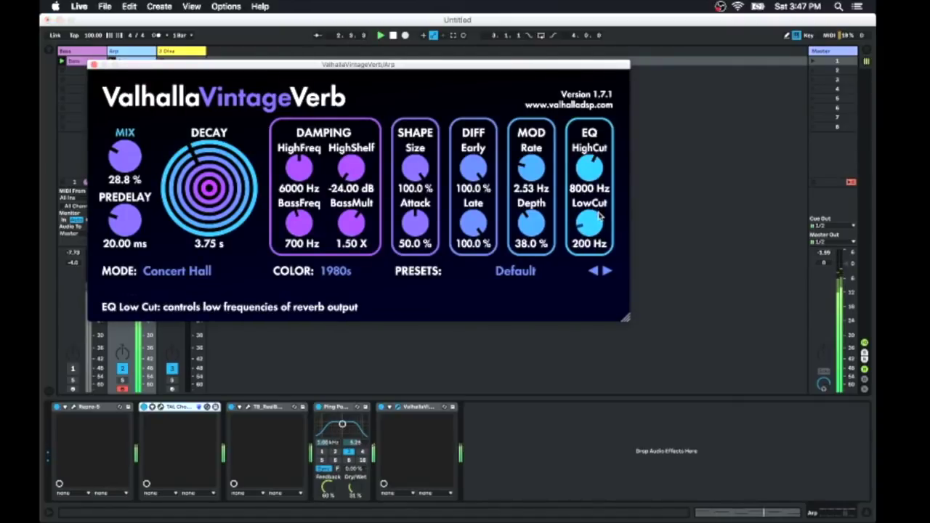
click(93, 65)
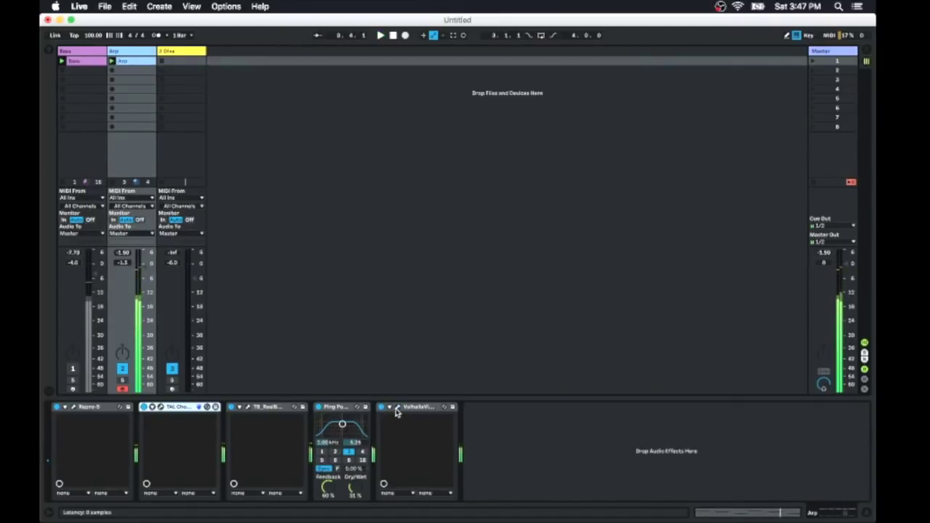
Step: Review the Repro-5 synth settings on the Arp track and close the window
click(73, 411)
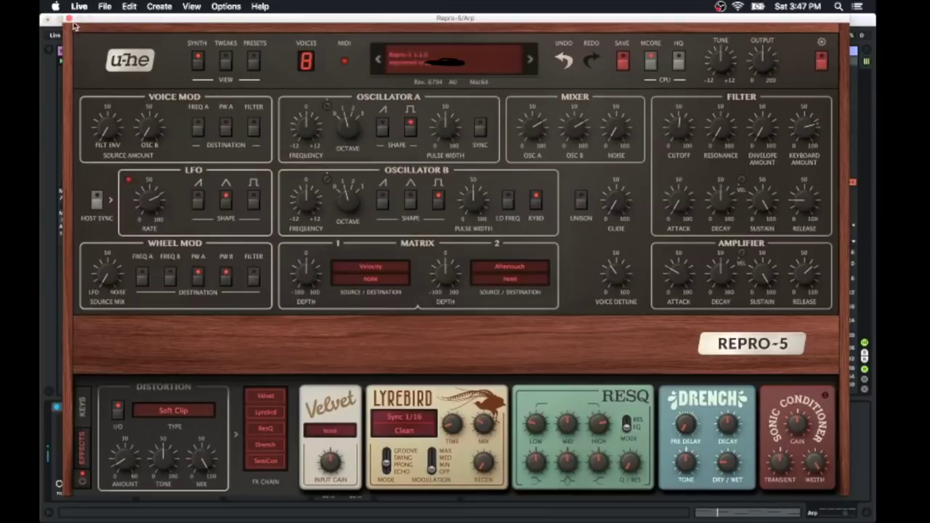
click(69, 19)
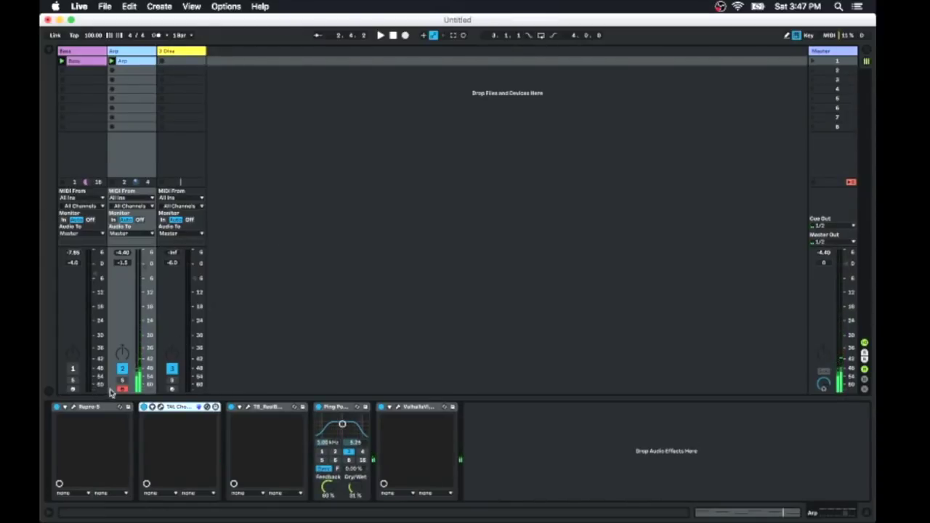
Step: Mute the Arp track, turn on the Bass track, and play back the bass with its track selected
click(122, 368)
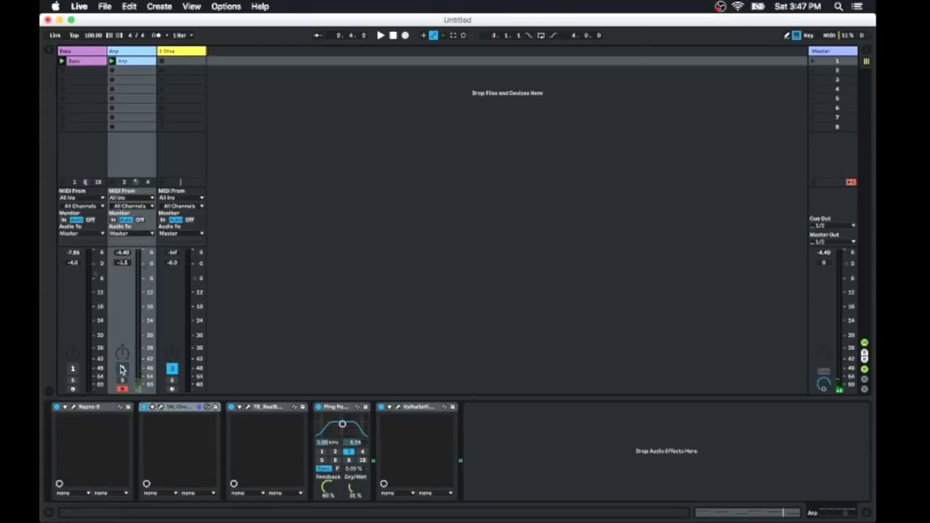
key(space)
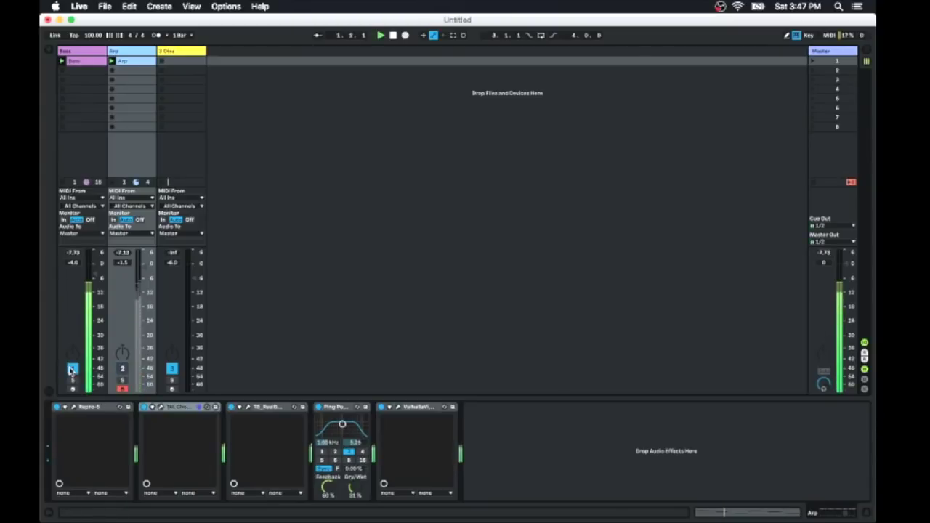
click(90, 53)
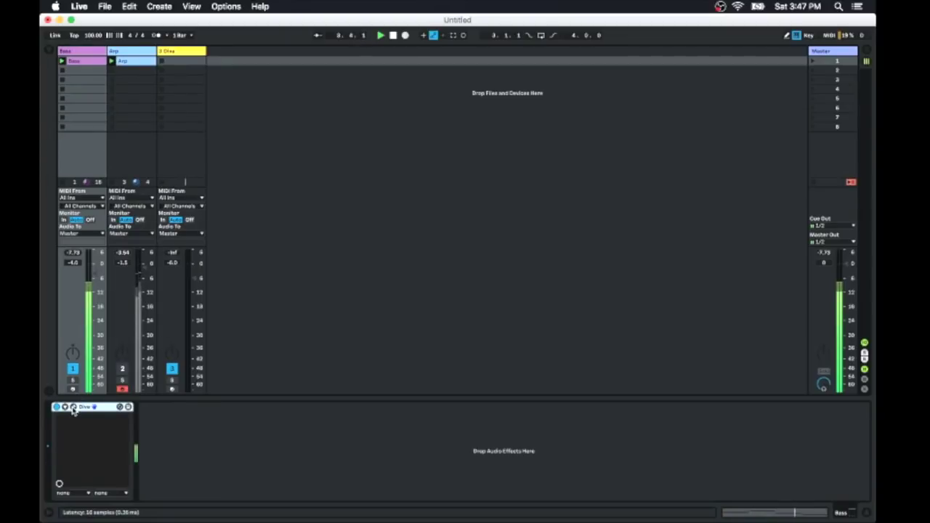
key(space)
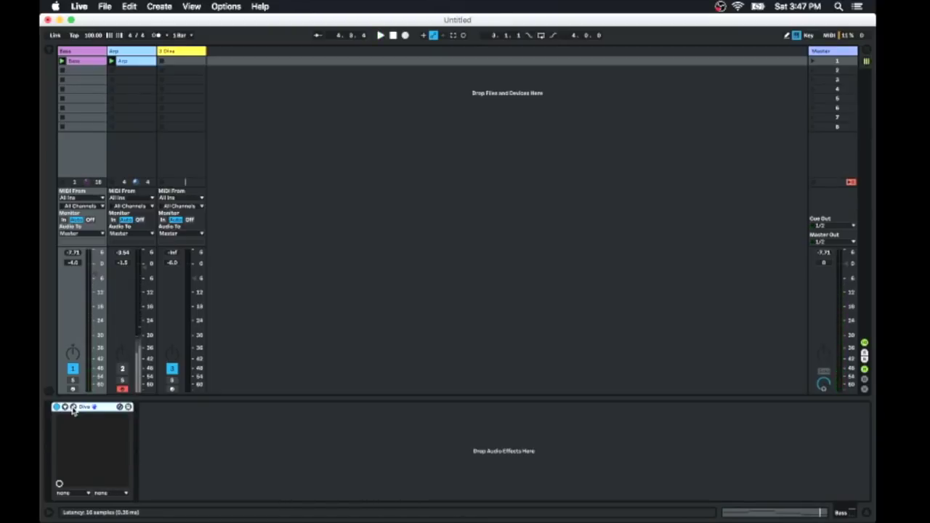
Step: Open Diva on the Bass track and lower oscillator 1's range to 16' and oscillator 2's range to 32'
click(73, 407)
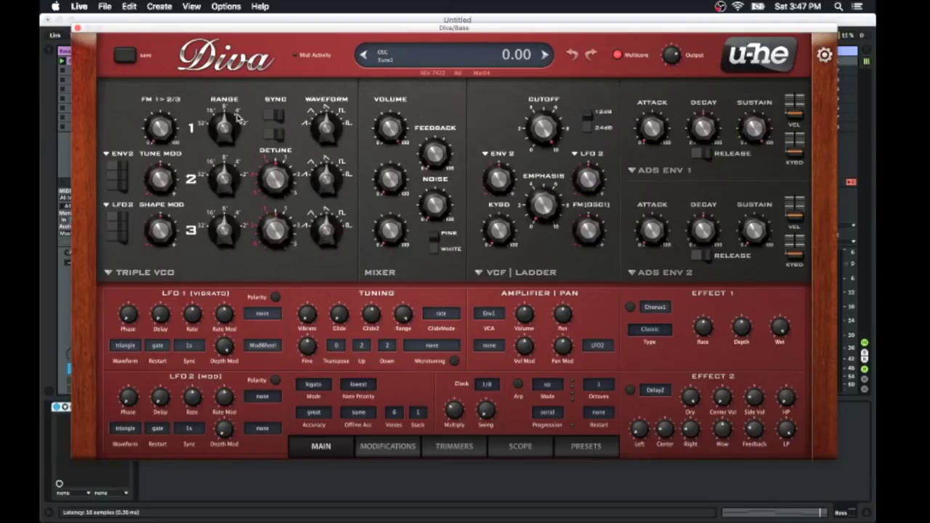
drag(224, 162, 223, 185)
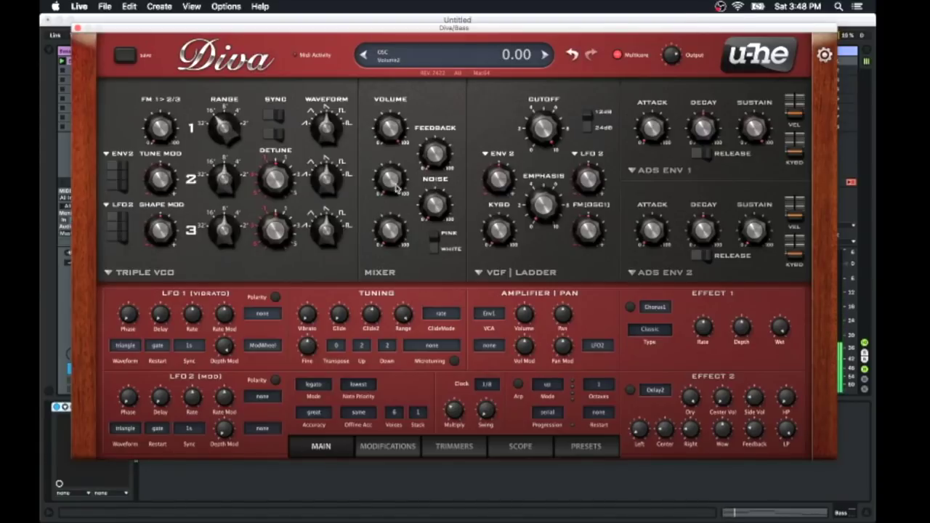
drag(226, 173, 225, 314)
drag(390, 182, 368, 200)
mouse_move(230, 175)
mouse_down()
mouse_move(230, 149)
mouse_move(229, 206)
mouse_move(228, 180)
mouse_up()
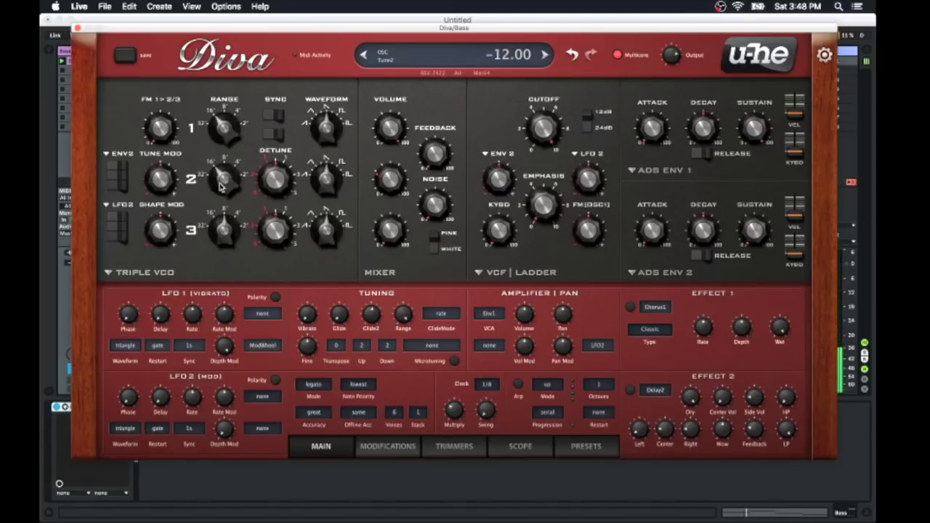
mouse_move(206, 168)
mouse_down()
mouse_move(206, 186)
mouse_move(207, 159)
mouse_move(206, 184)
mouse_up()
Step: Try oscillator 2's mixer volume at 100 and at lower levels, and detune oscillator 2 slightly to about -23.84
drag(389, 182, 399, 46)
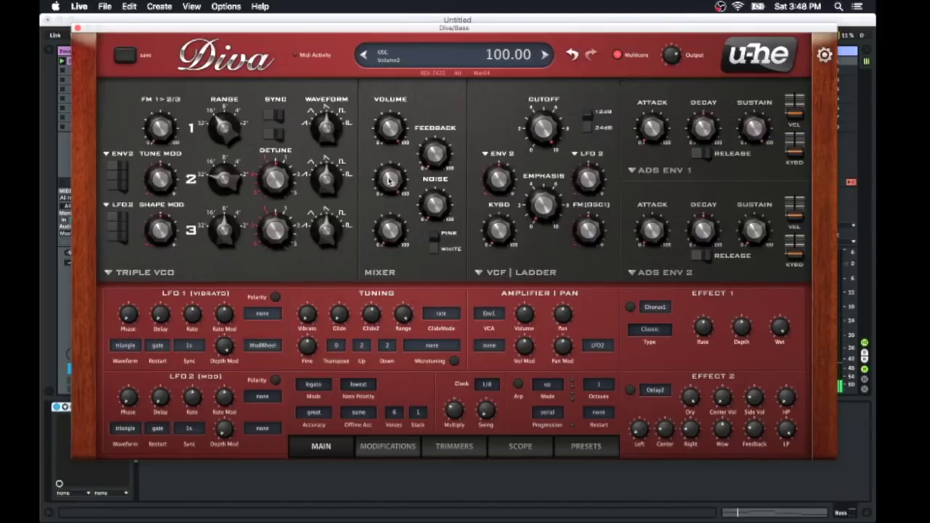
drag(389, 180, 391, 269)
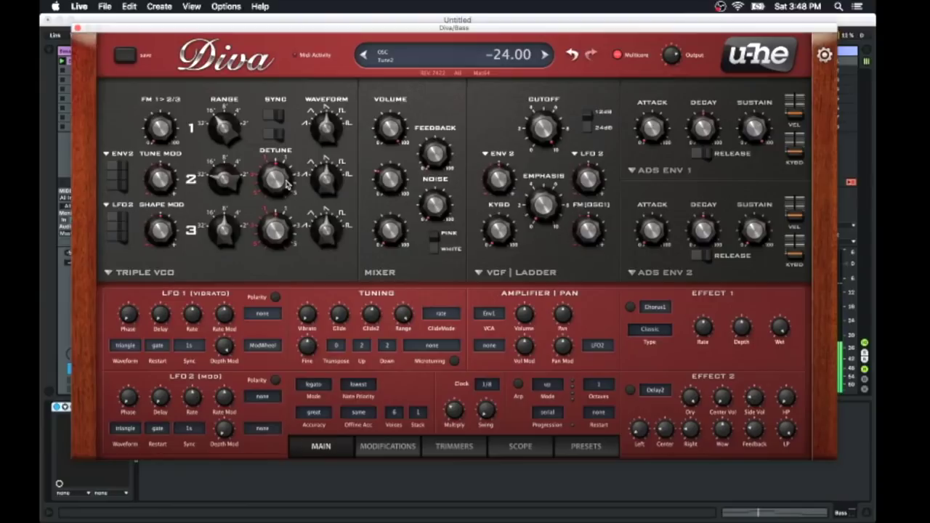
scroll(287, 183, up, 1)
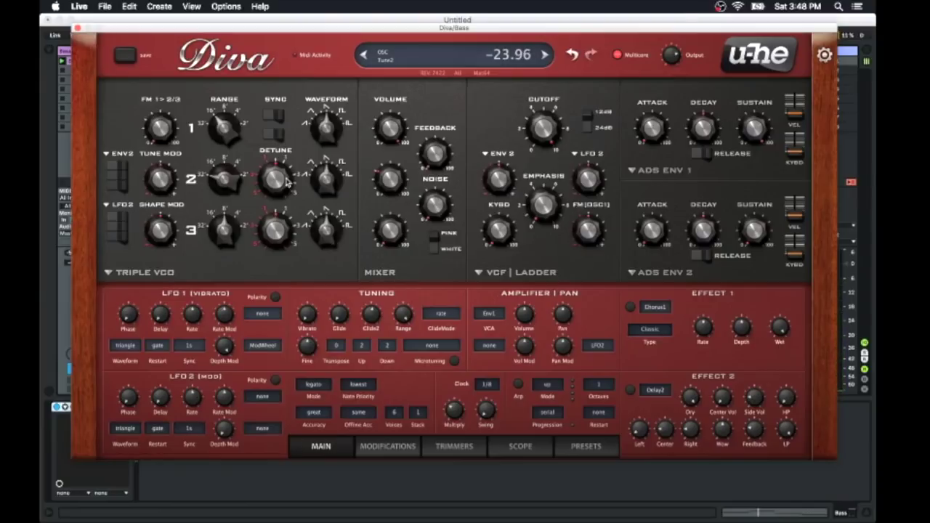
scroll(287, 180, up, 4)
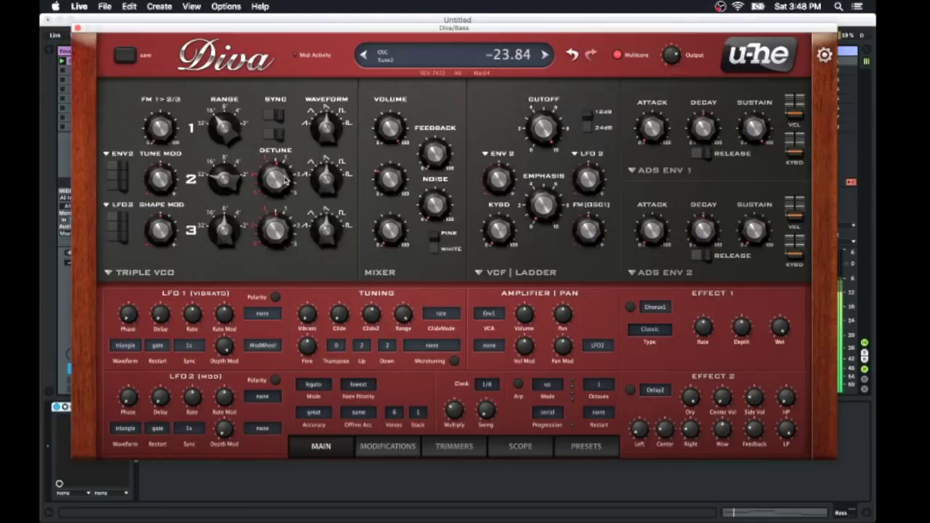
scroll(288, 178, up, 3)
scroll(288, 178, down, 2)
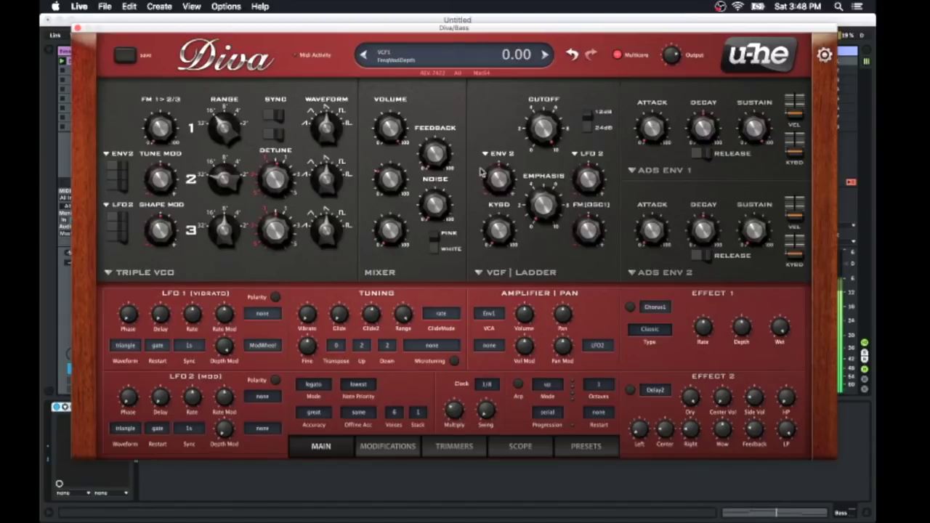
Step: Set the feedback amount in Diva's mixer to 17.00
drag(435, 162, 436, 151)
scroll(435, 149, up, 10)
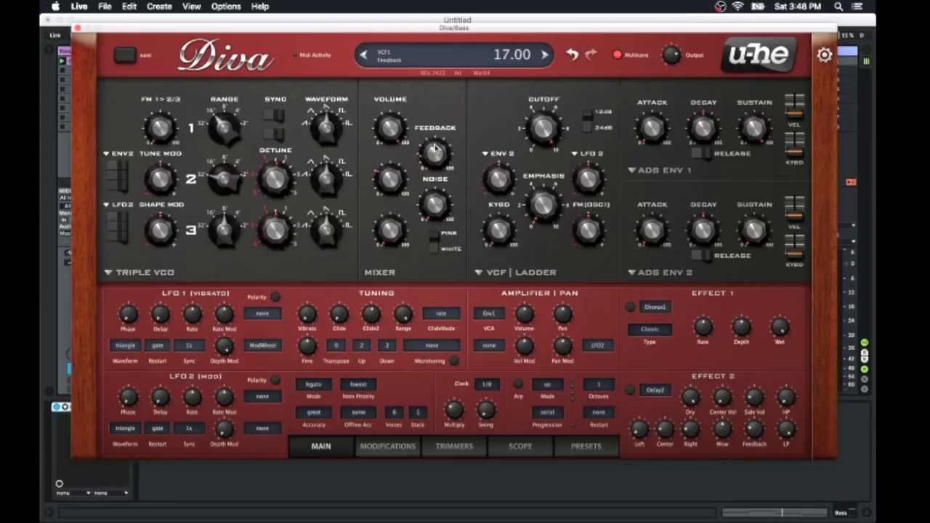
Step: Try Diva's filter cutoff at 150.00 and bring it down to 76.50
mouse_move(435, 149)
mouse_down()
mouse_move(453, 92)
mouse_move(443, 145)
mouse_up()
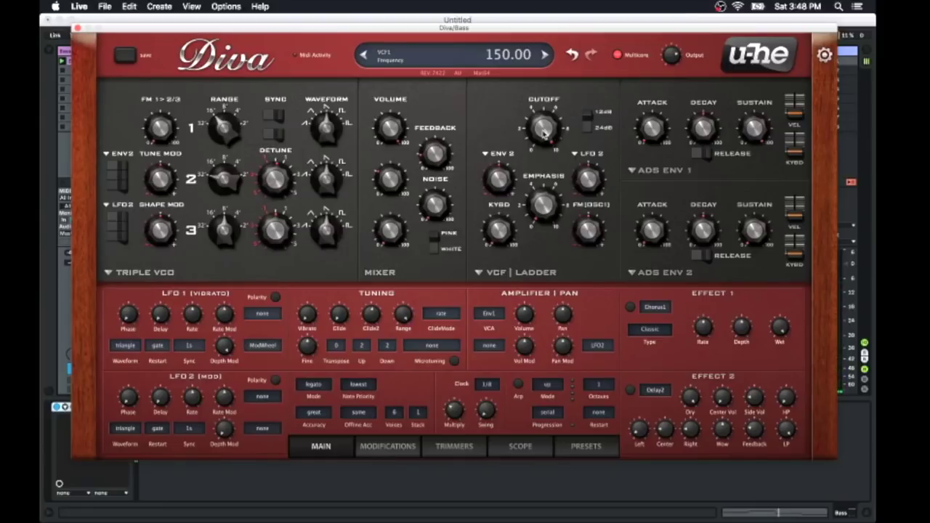
drag(544, 165, 541, 128)
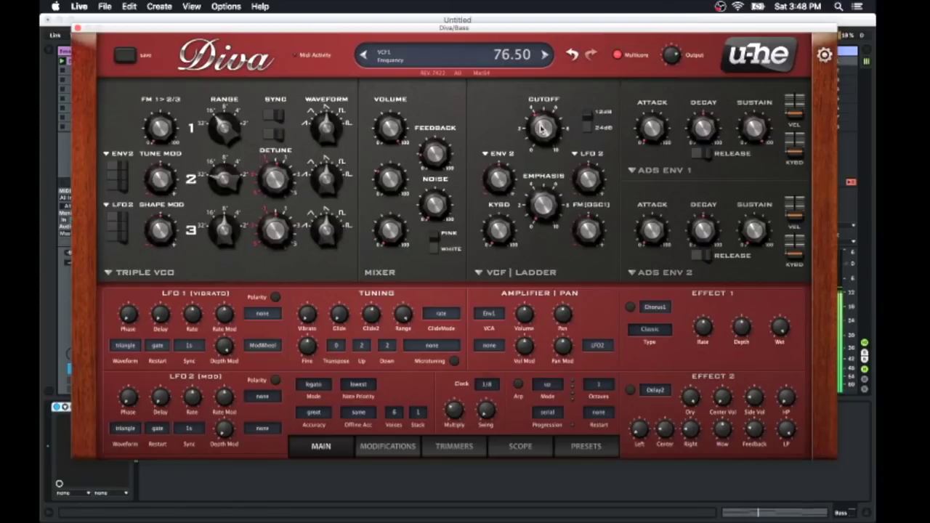
Step: Enable Diva's Chorus1 effect with a reduced wet amount, and lower the filter cutoff to 73.50
click(630, 308)
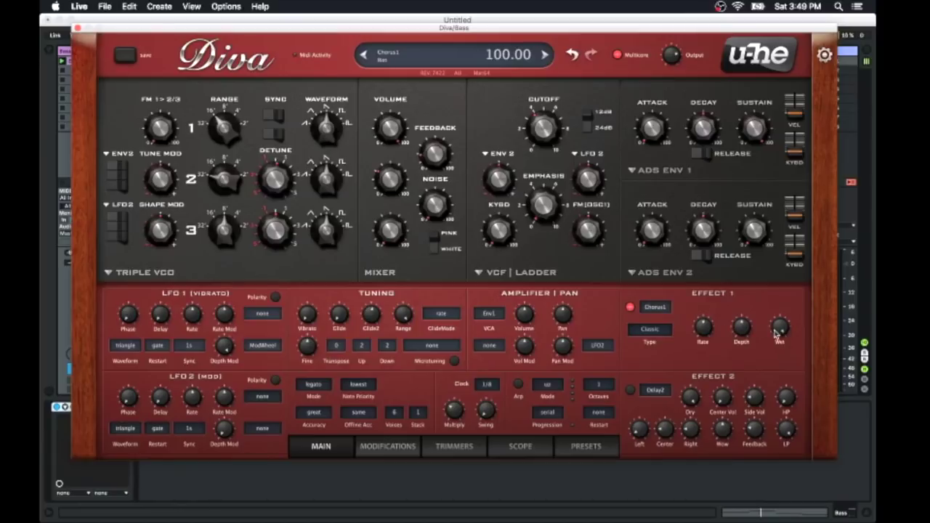
drag(777, 328, 778, 378)
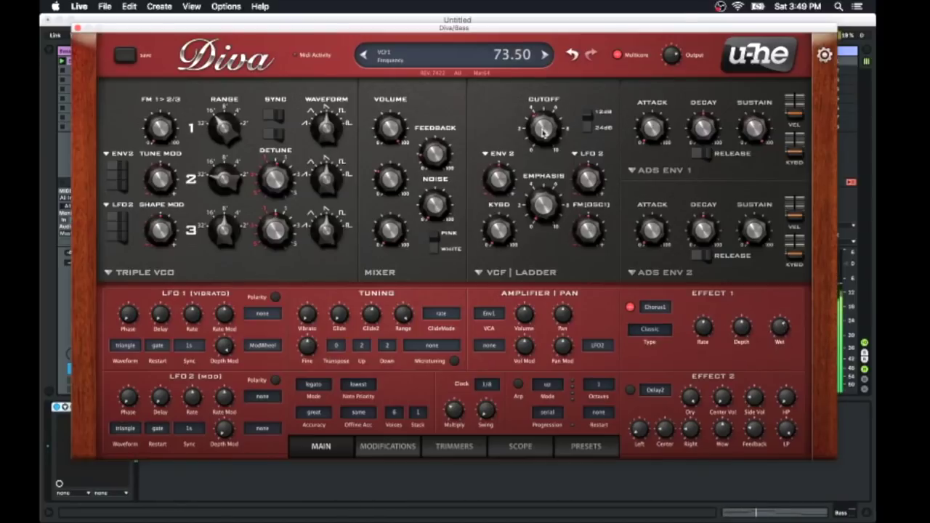
click(78, 27)
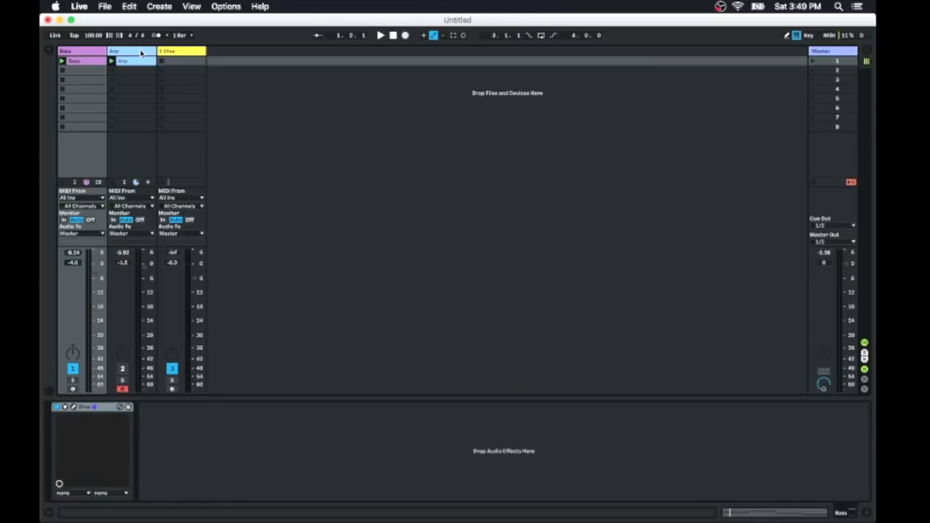
Step: Unmute the Arp track and play it together with the bass
click(122, 368)
key(space)
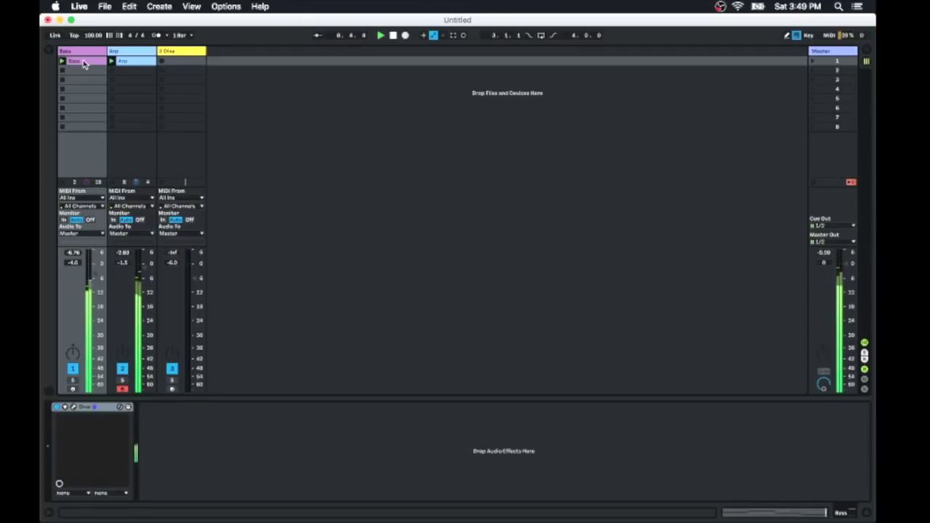
Step: Reopen Diva on the Bass track and lower the filter cutoff to 69.50 while both parts play
click(74, 408)
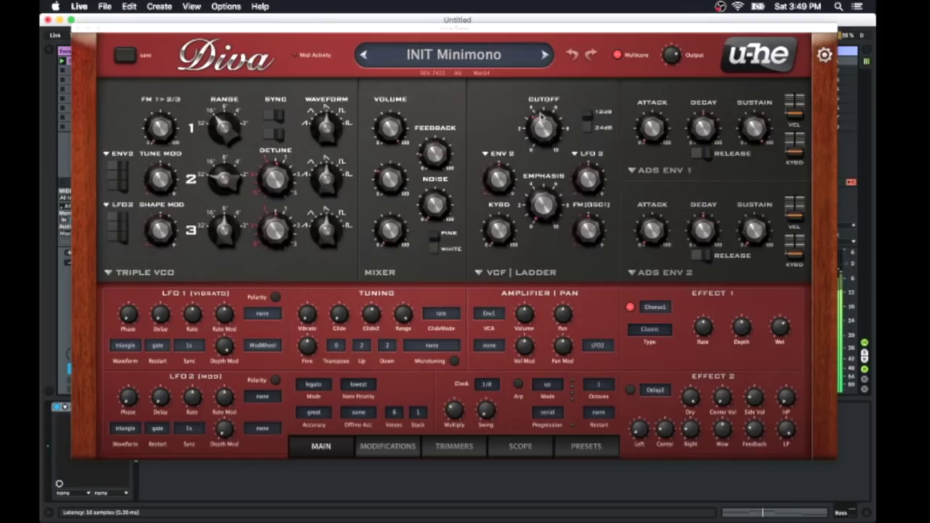
click(545, 123)
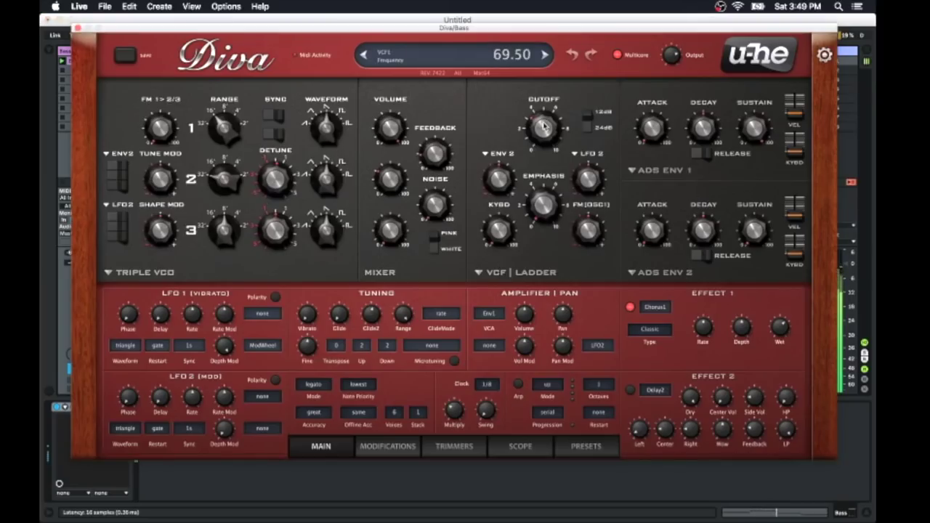
click(77, 29)
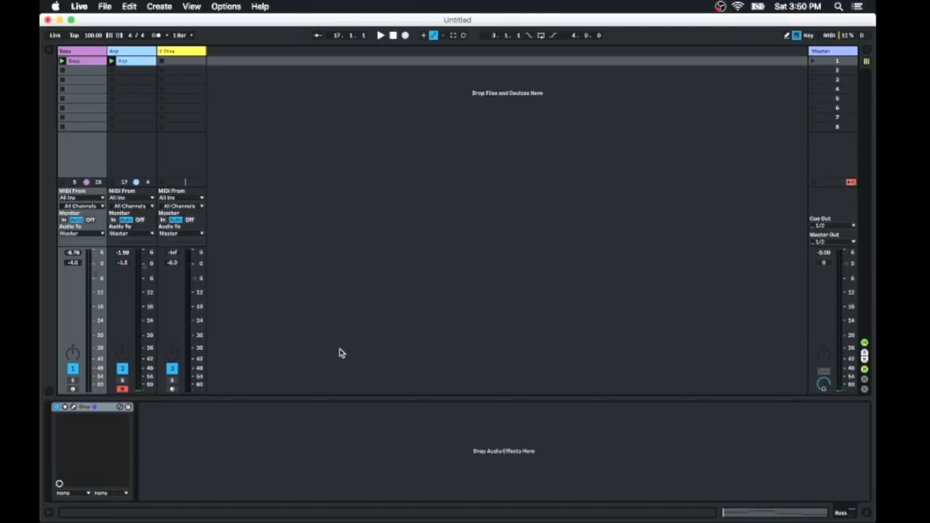
click(577, 506)
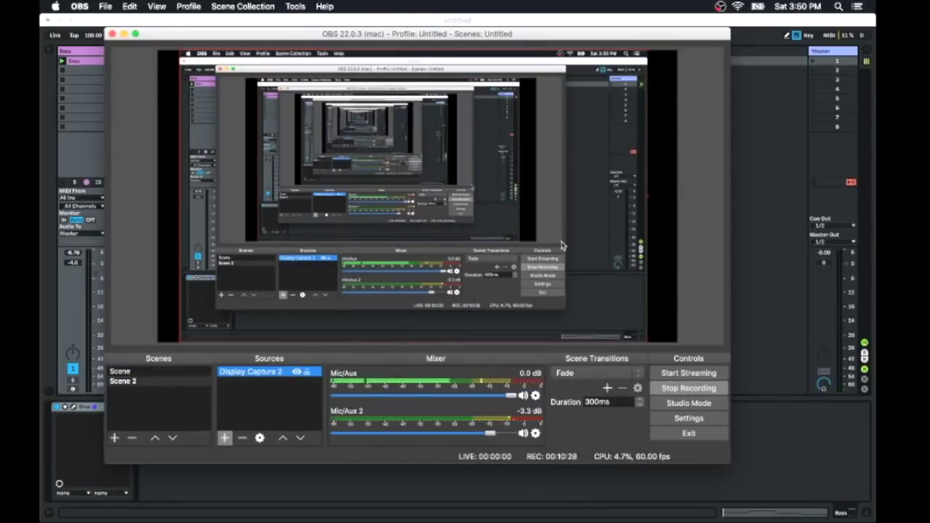